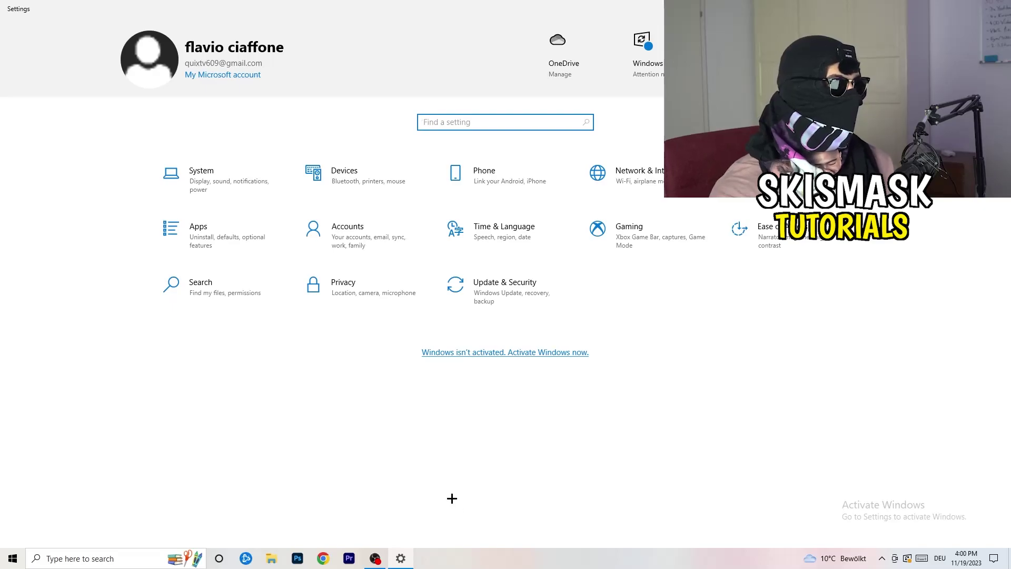
Review the Xbox Game Bar, Captures and Game Mode pages of the Gaming settings, including the maximum recording length, and close Settings.
{"action": "left_click", "coordinate": [650, 239]}
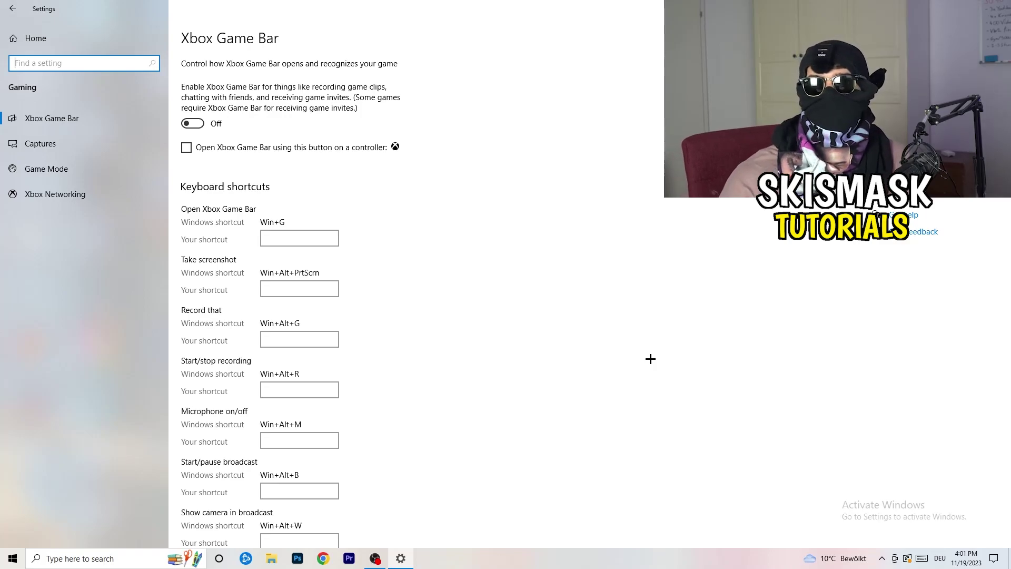
{"action": "left_click", "coordinate": [84, 146]}
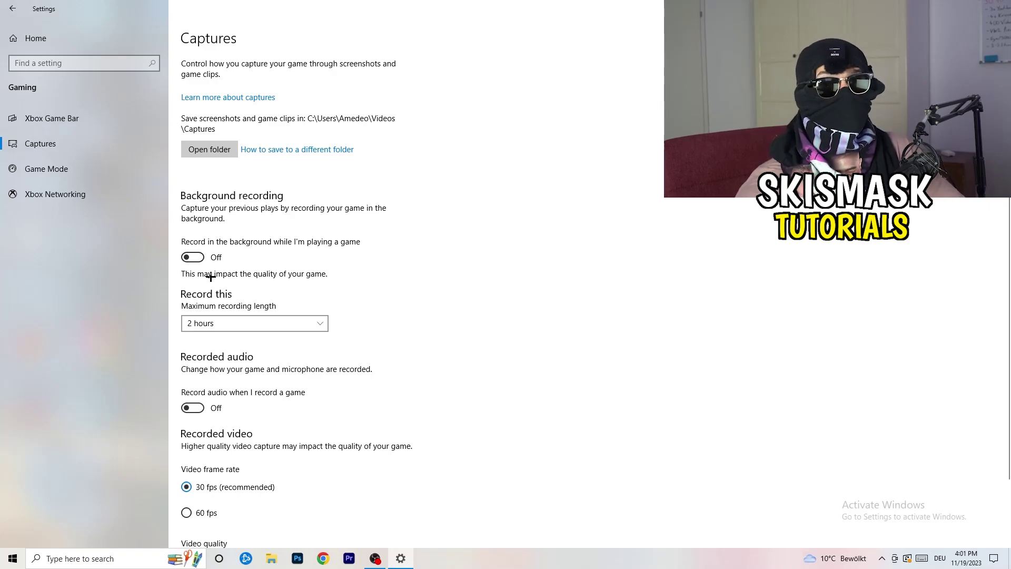
{"action": "left_click", "coordinate": [244, 324]}
{"action": "left_click", "coordinate": [432, 285]}
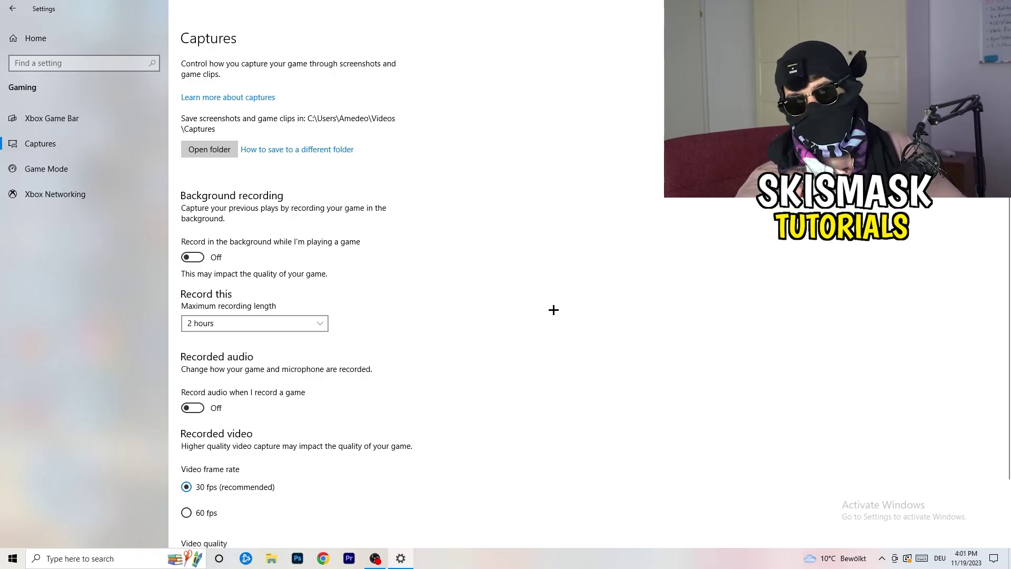
{"action": "left_click", "coordinate": [299, 321]}
{"action": "left_click", "coordinate": [648, 263]}
{"action": "scroll", "coordinate": [474, 386], "scroll_direction": "down", "scroll_amount": 2}
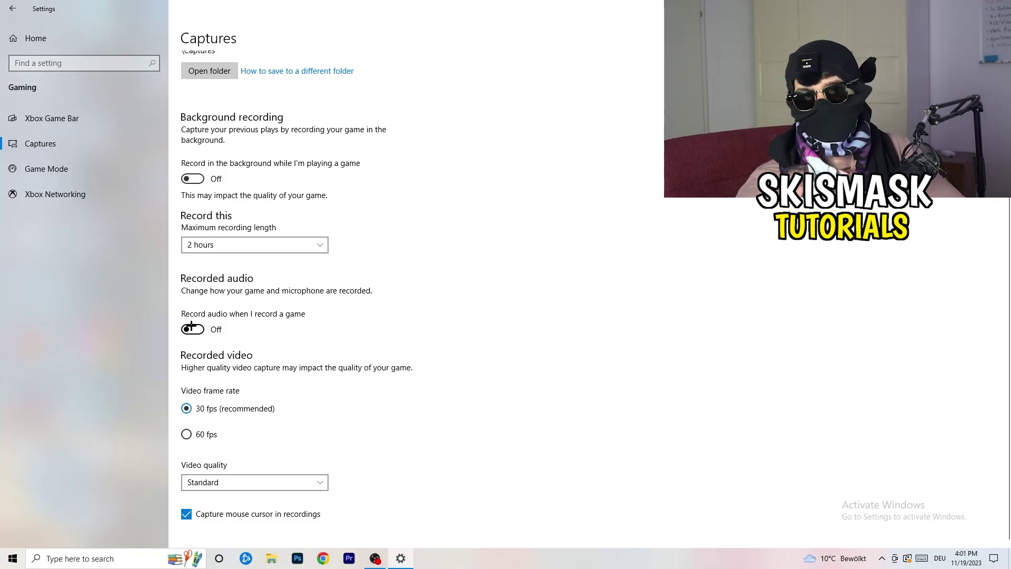
{"action": "left_click", "coordinate": [72, 166]}
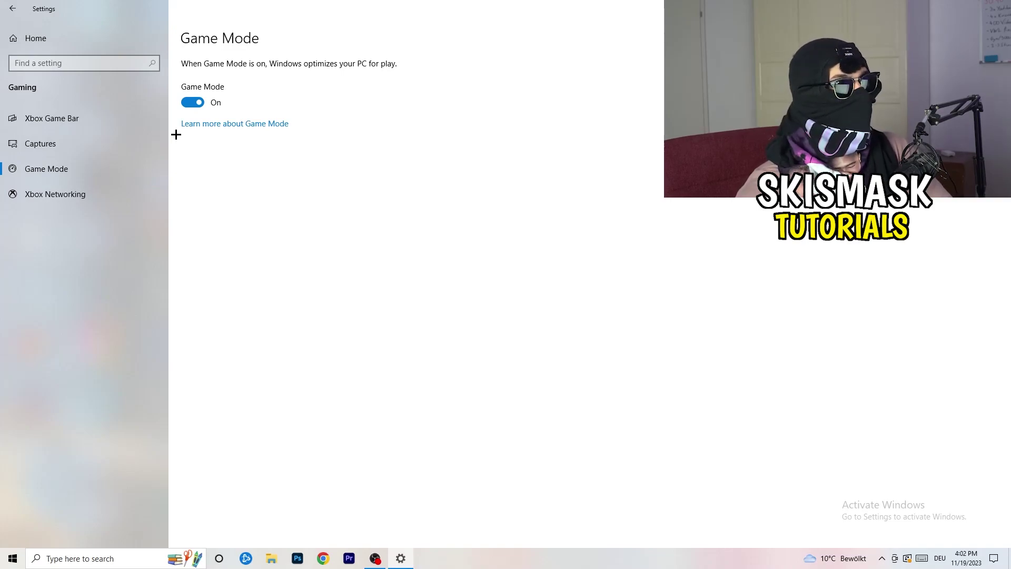
{"action": "left_click", "coordinate": [999, 6]}
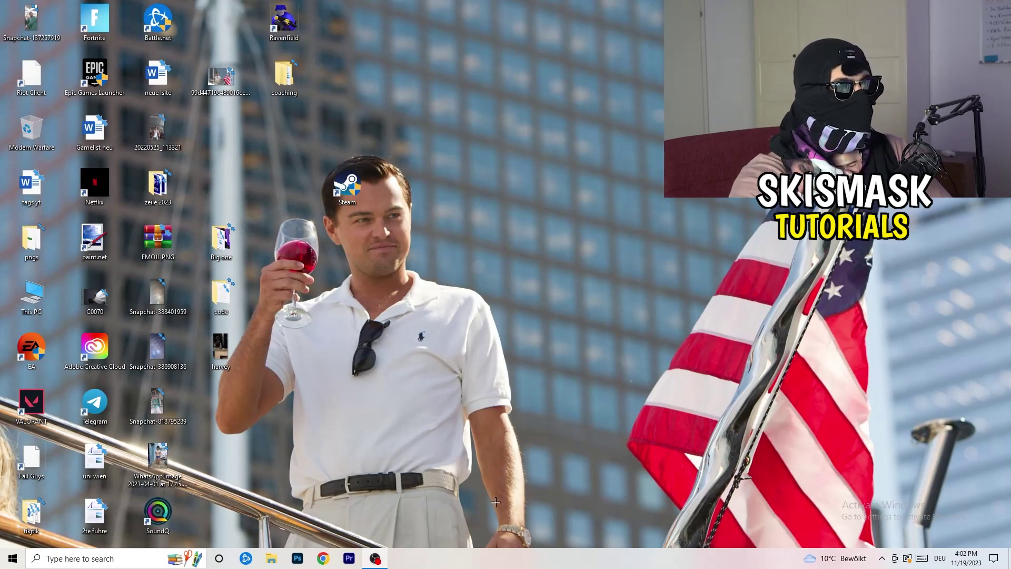
Open Task Manager and maximize its window.
{"action": "left_click_drag", "start_coordinate": [491, 555], "coordinate": [354, 492]}
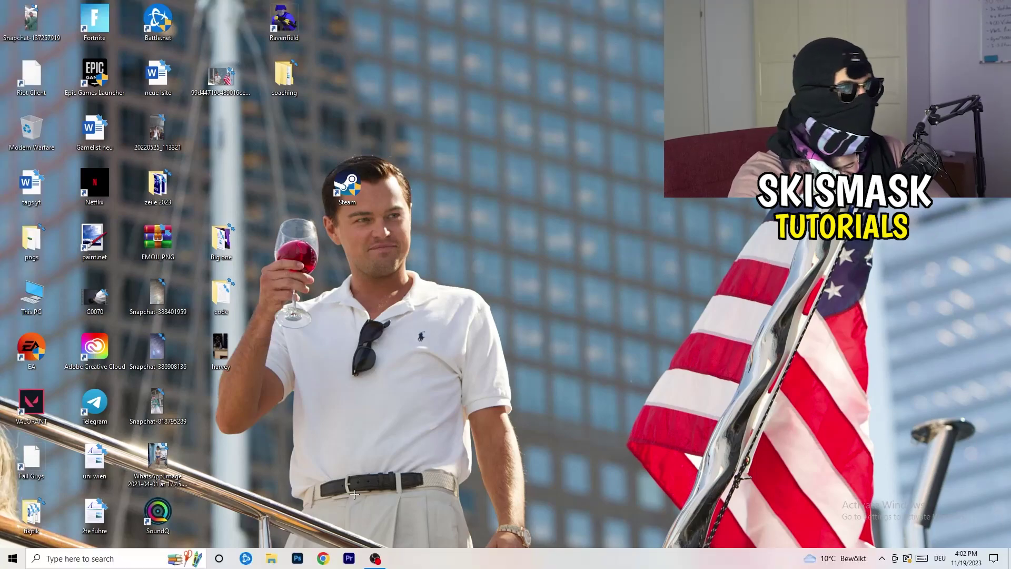
{"action": "right_click", "coordinate": [493, 563]}
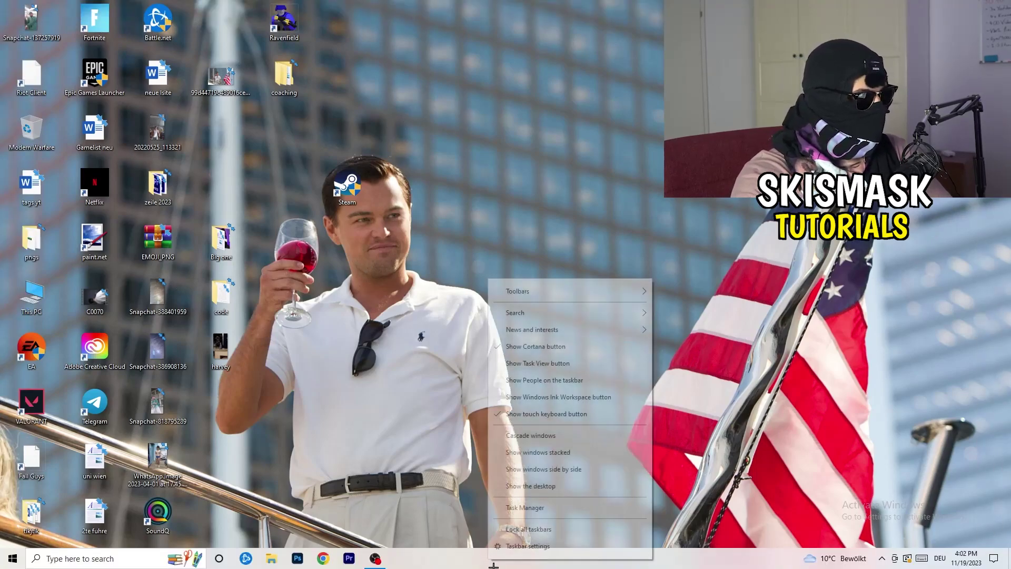
{"action": "left_click", "coordinate": [544, 510]}
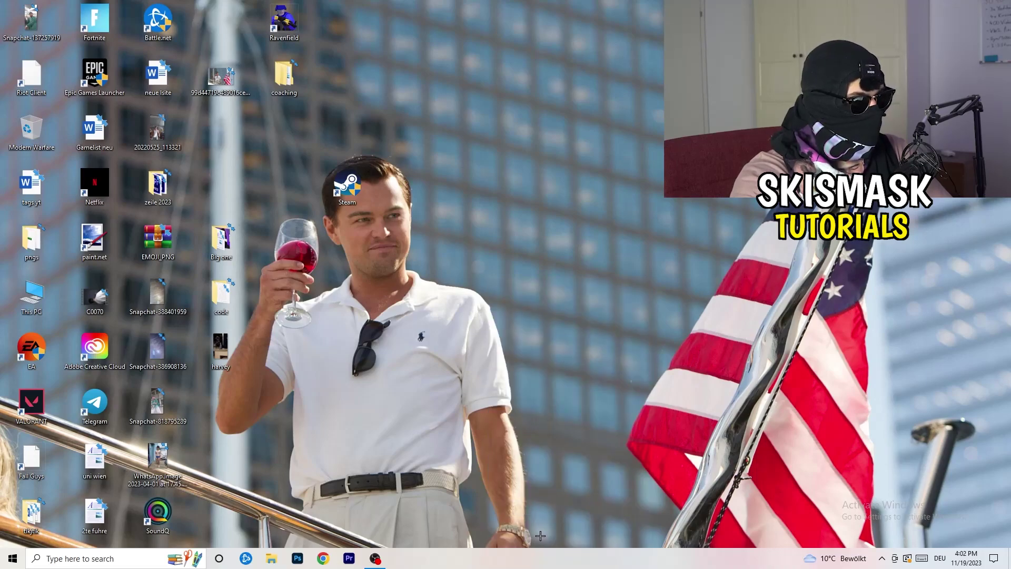
{"action": "left_click", "coordinate": [583, 26]}
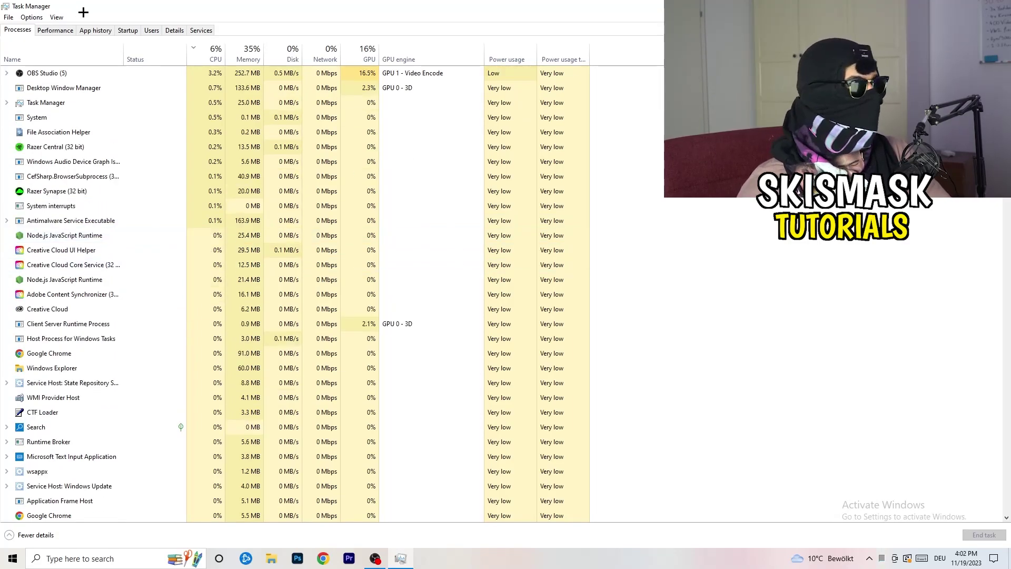
Examine the running processes sorted by GPU and by CPU usage, including the actions available for OBS Studio.
{"action": "left_click", "coordinate": [368, 53]}
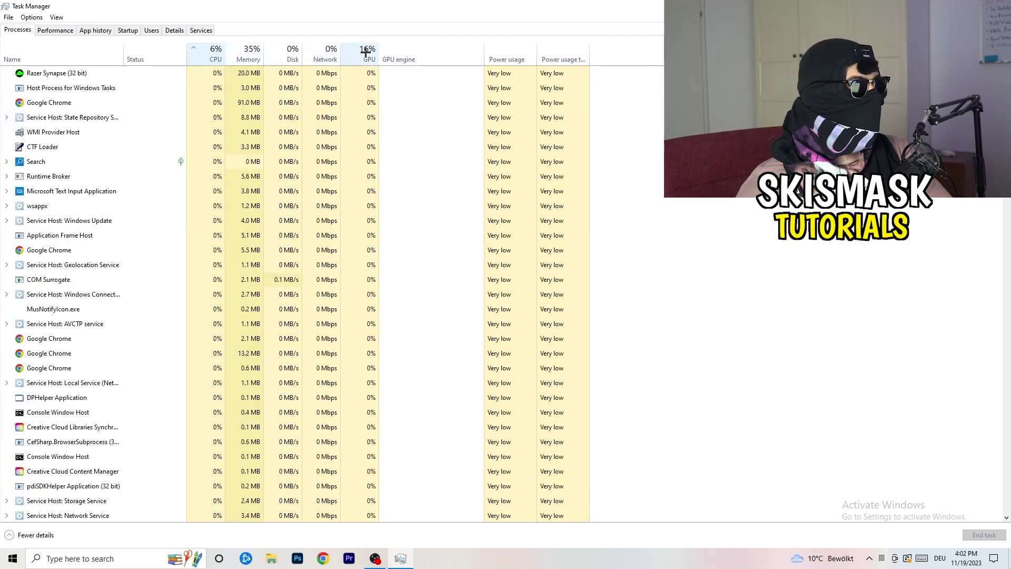
{"action": "left_click", "coordinate": [367, 52]}
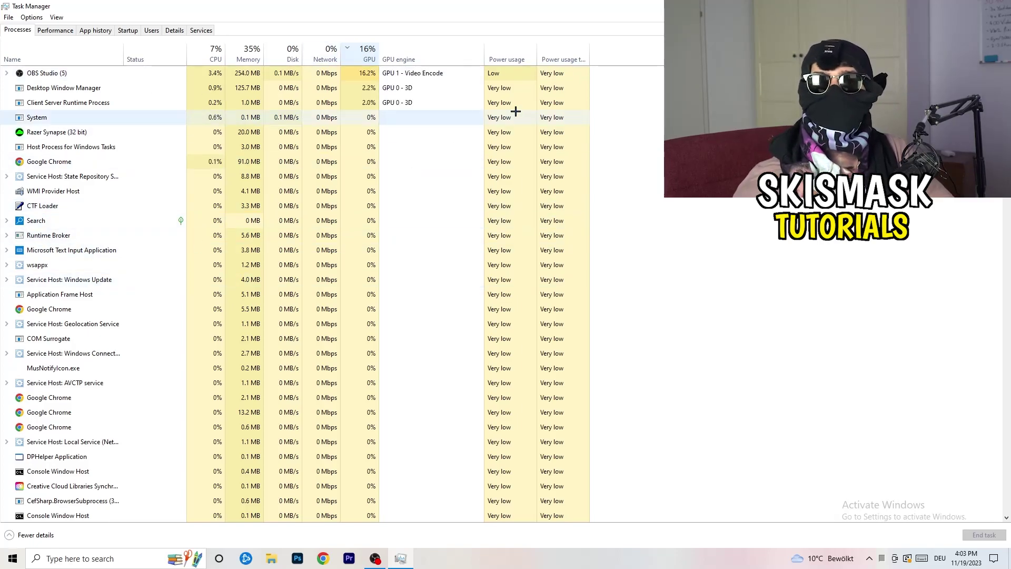
{"action": "right_click", "coordinate": [368, 77]}
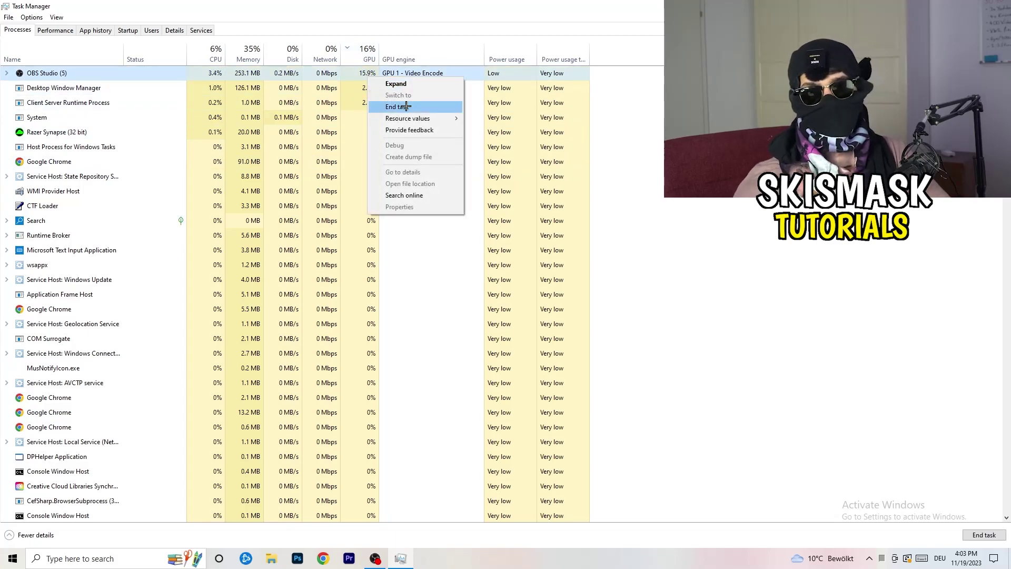
{"action": "key", "text": "Escape"}
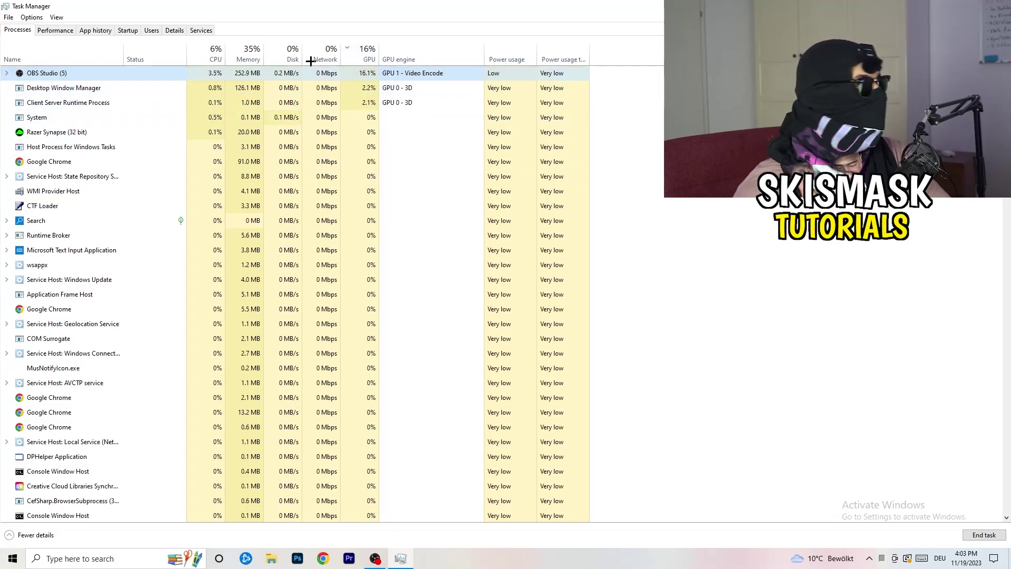
{"action": "left_click", "coordinate": [210, 55]}
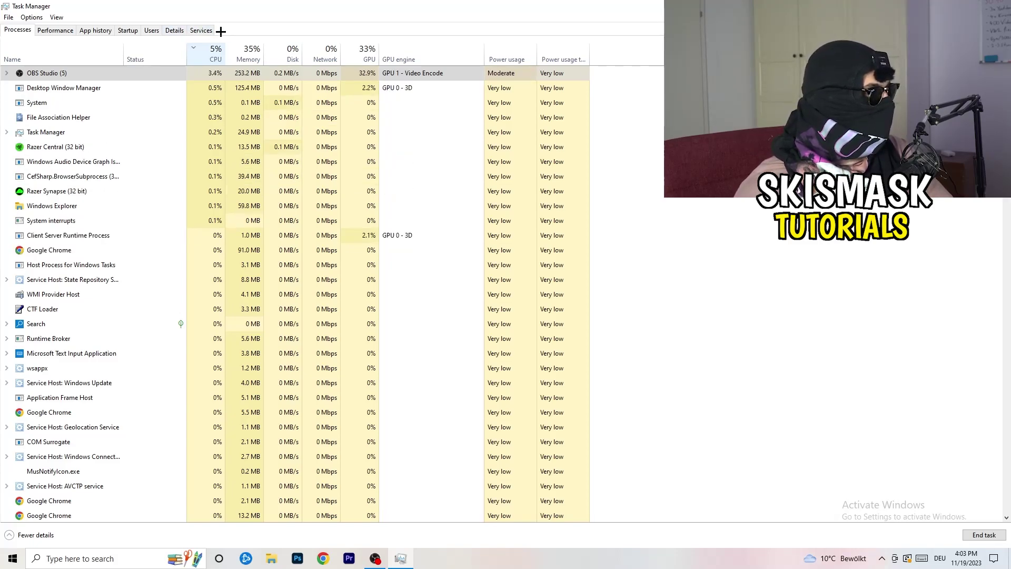
Examine the priority options for a Creative Cloud UI Helper process in the detailed process list.
{"action": "left_click", "coordinate": [174, 29]}
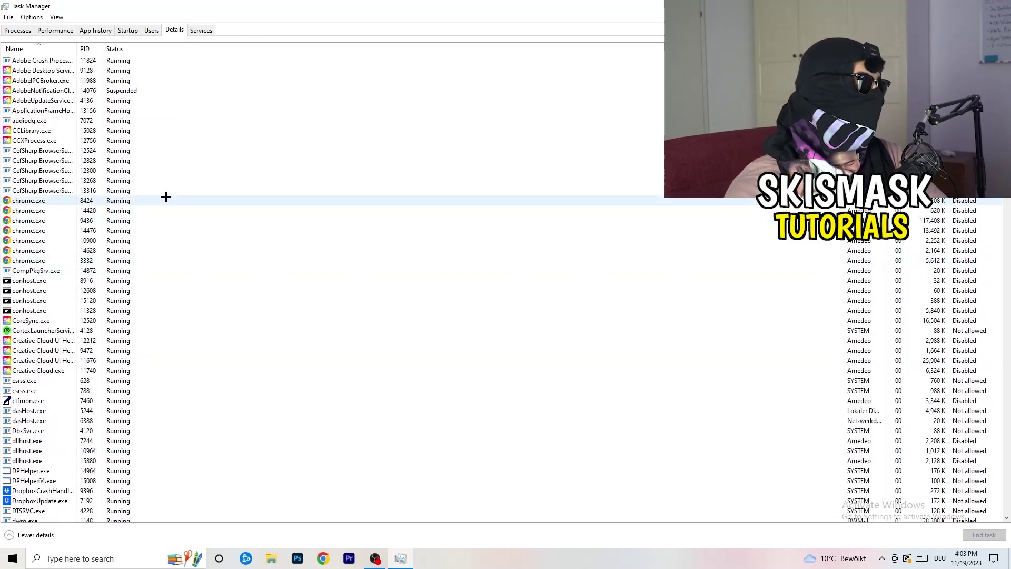
{"action": "scroll", "coordinate": [58, 274], "scroll_direction": "down", "scroll_amount": 3}
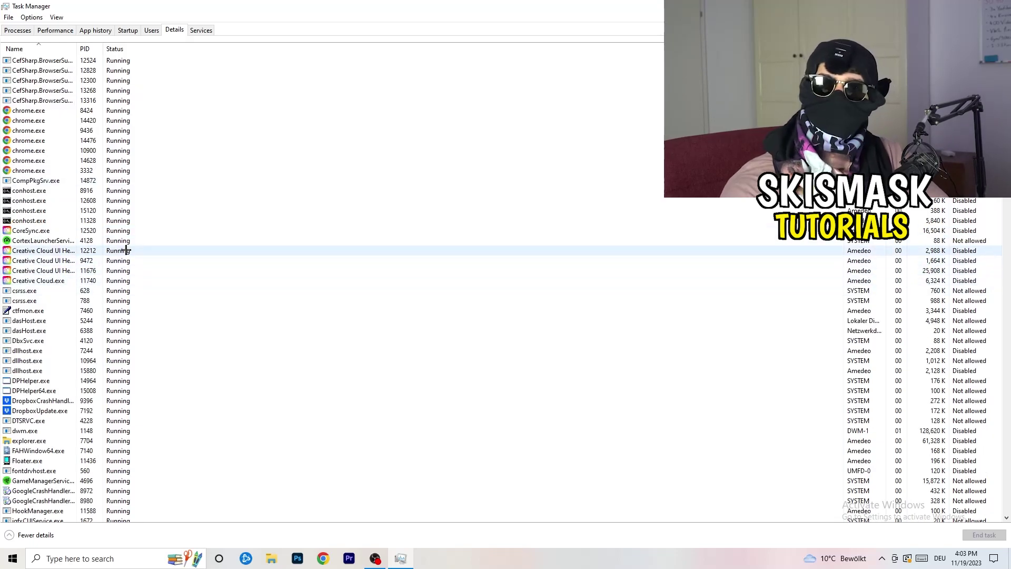
{"action": "right_click", "coordinate": [42, 270]}
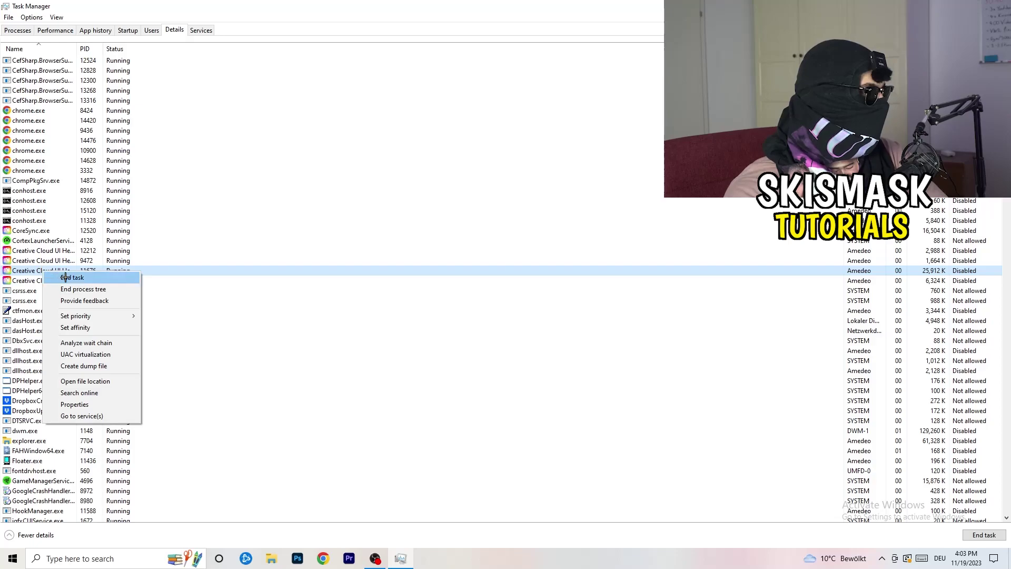
{"action": "mouse_move", "coordinate": [85, 316]}
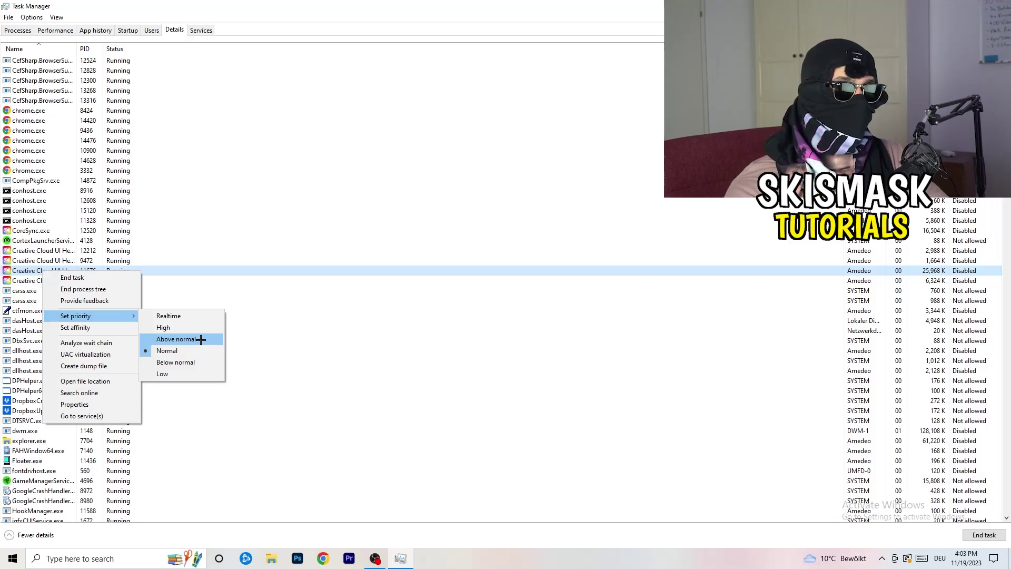
Review the startup apps and the actions available for DT_Startup, and close Task Manager.
{"action": "left_click", "coordinate": [129, 31]}
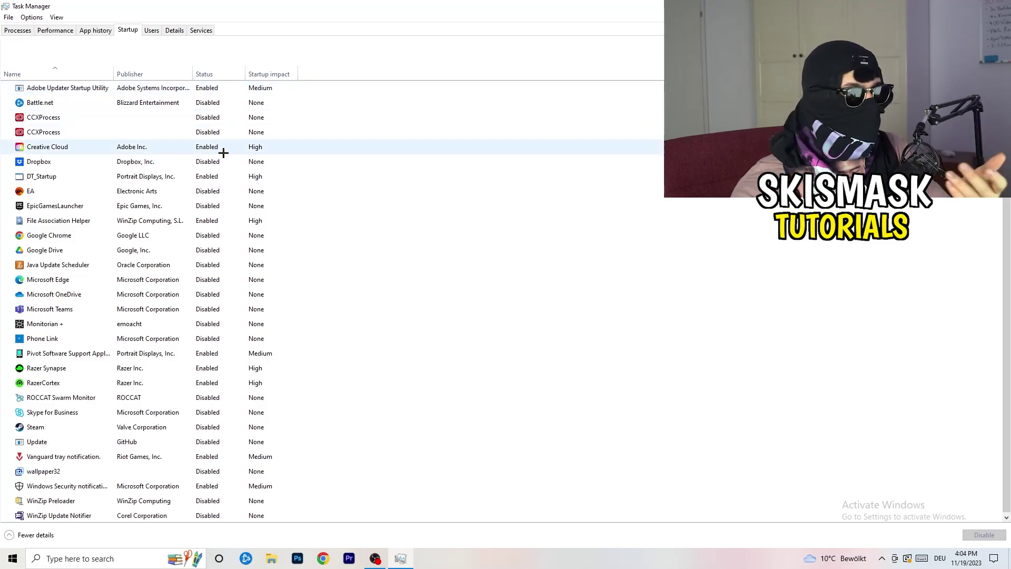
{"action": "right_click", "coordinate": [230, 174]}
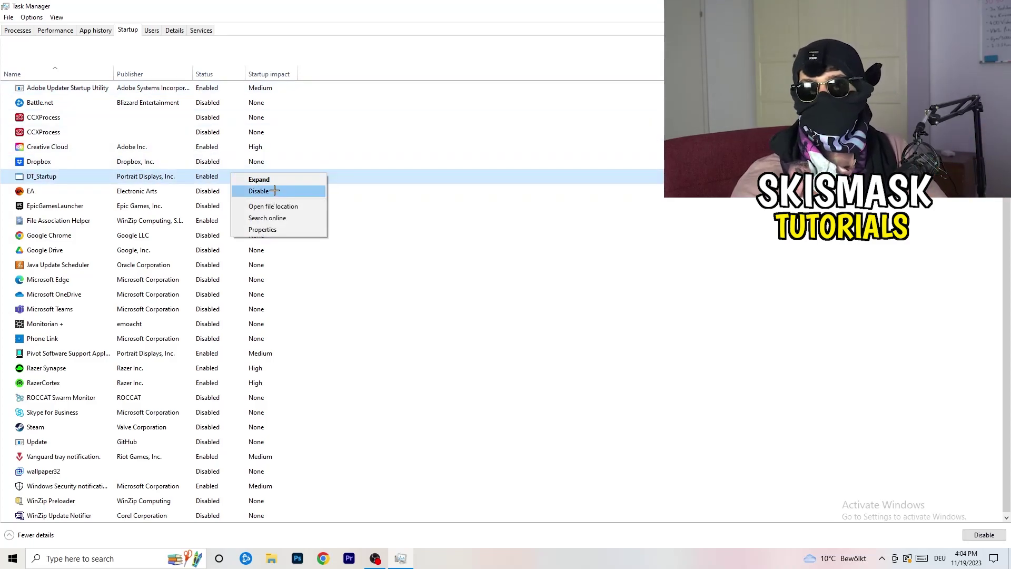
{"action": "key", "text": "Escape"}
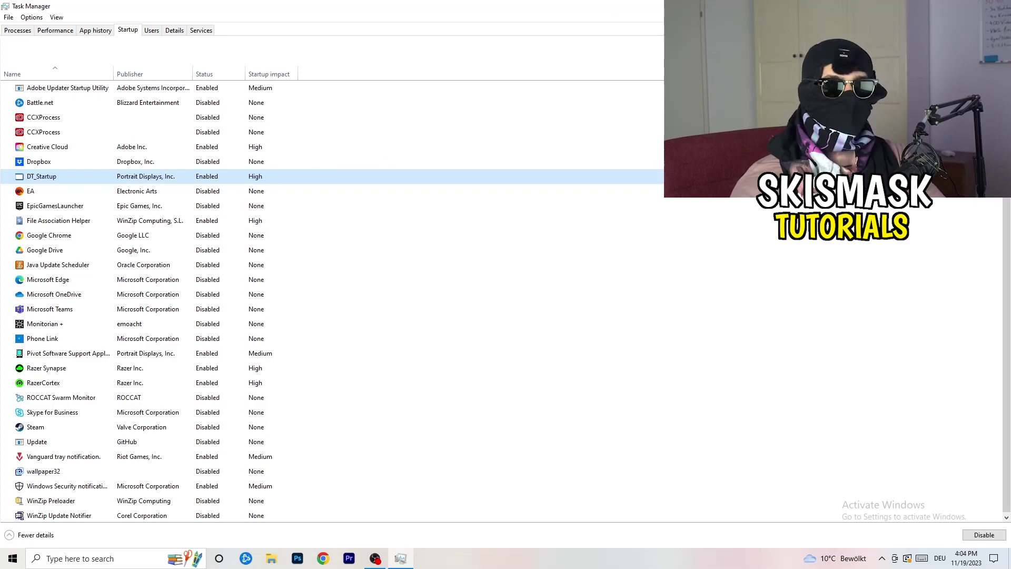
{"action": "key", "text": "alt+F4"}
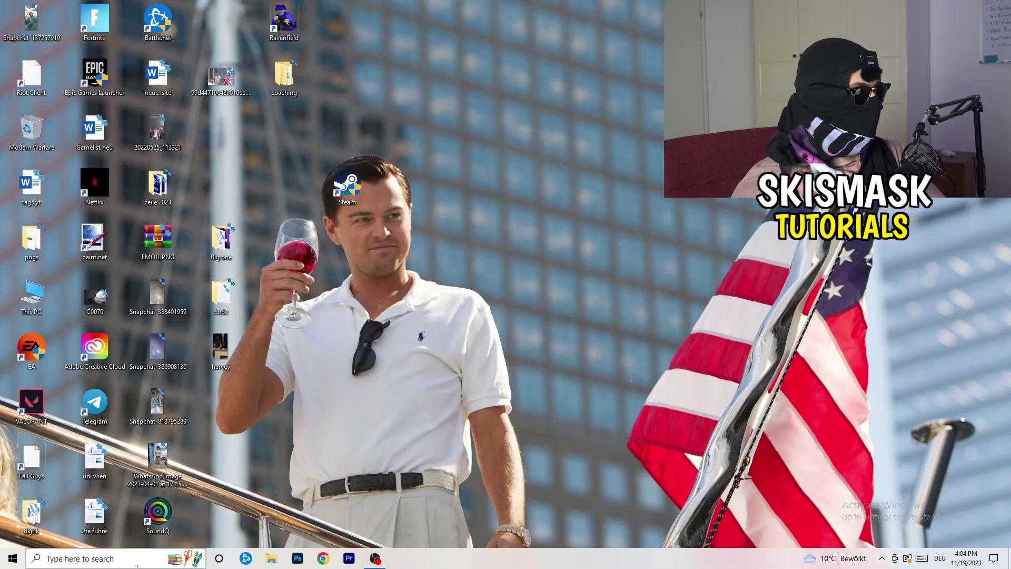
Open the System display settings in Settings and examine the scaling, resolution and multiple-display options.
{"action": "left_click", "coordinate": [8, 561]}
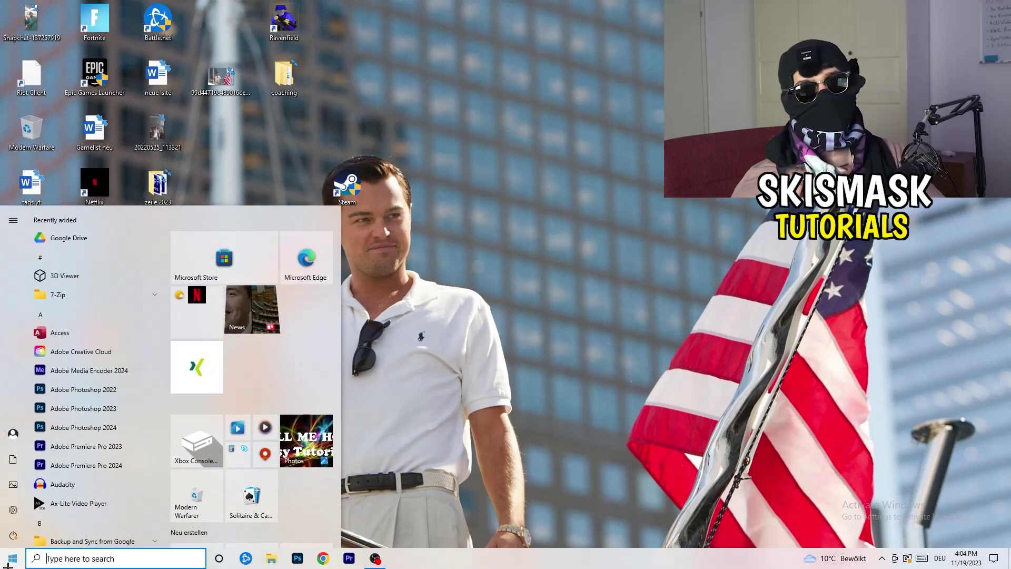
{"action": "left_click", "coordinate": [12, 514]}
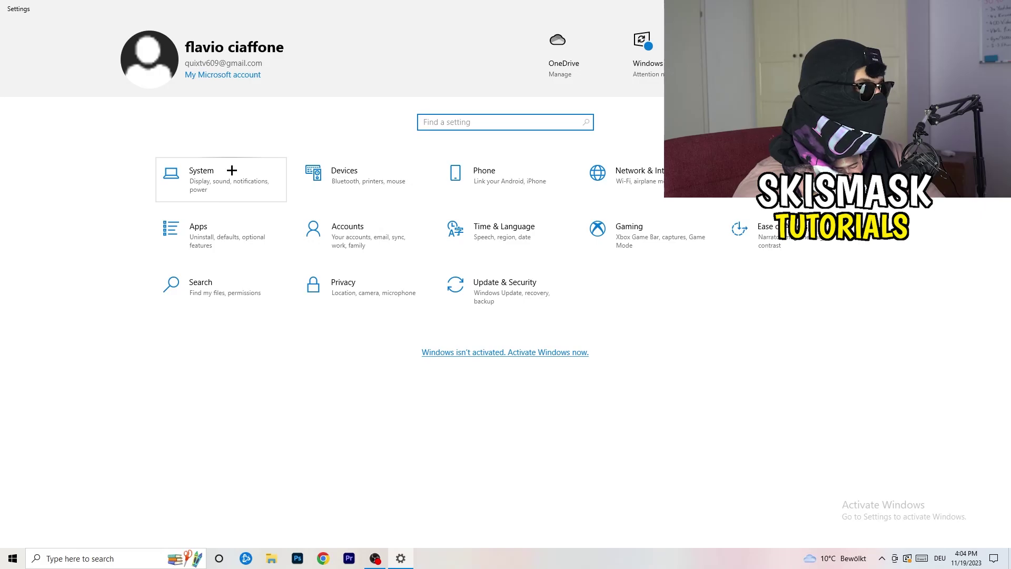
{"action": "left_click", "coordinate": [238, 170]}
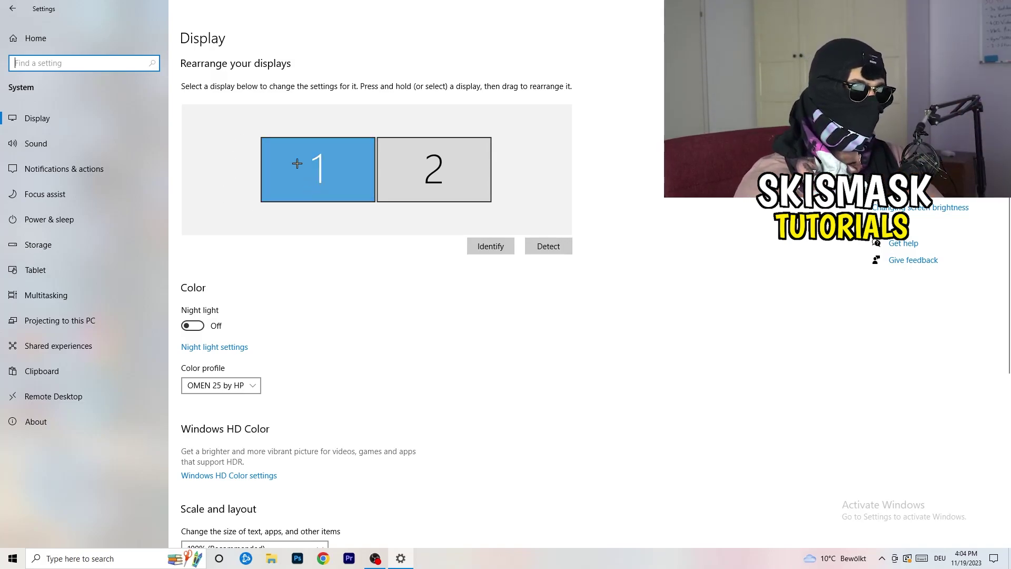
{"action": "scroll", "coordinate": [367, 191], "scroll_direction": "down", "scroll_amount": 5}
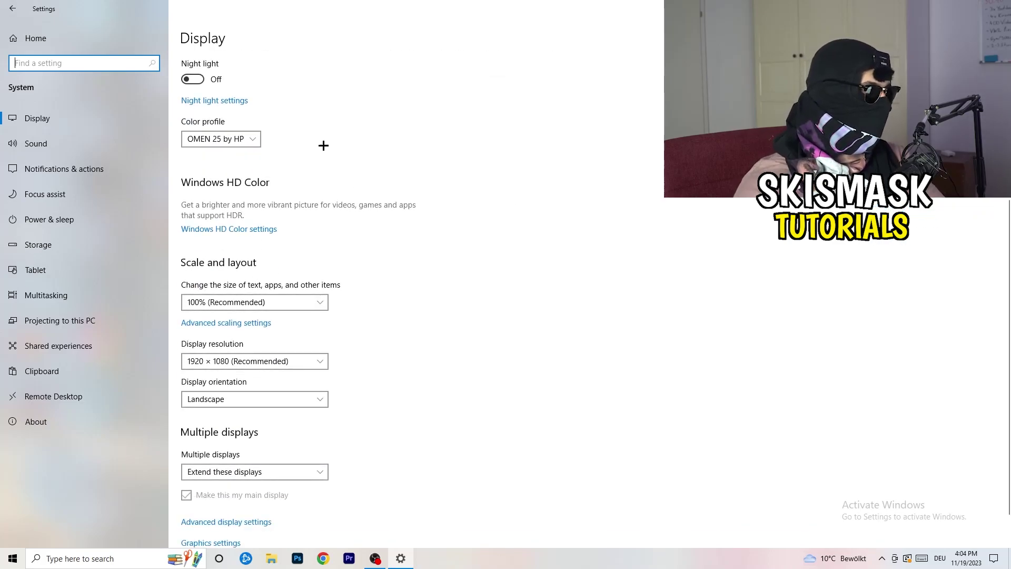
{"action": "left_click", "coordinate": [284, 302]}
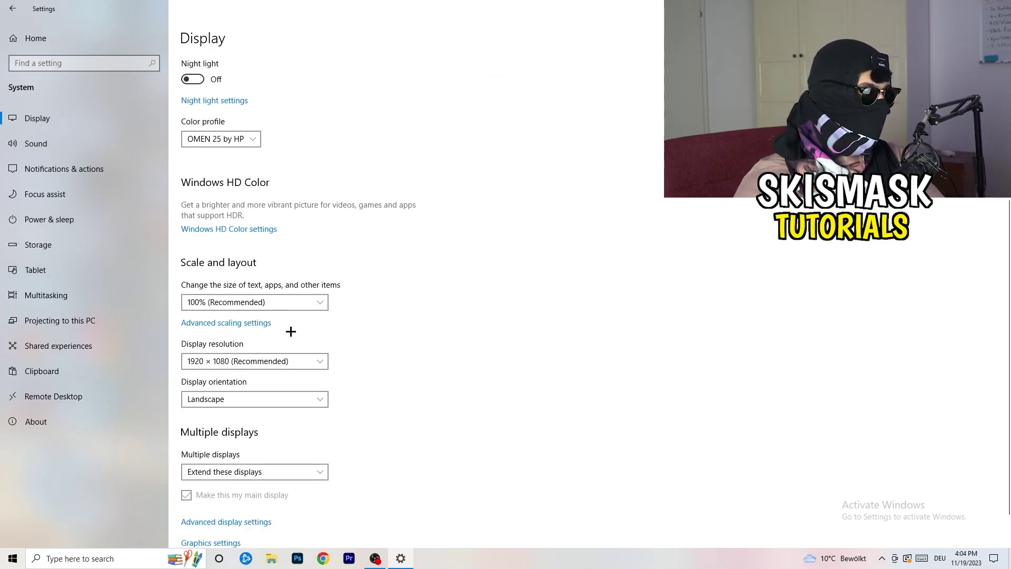
{"action": "left_click", "coordinate": [542, 284]}
{"action": "scroll", "coordinate": [431, 290], "scroll_direction": "down", "scroll_amount": 1}
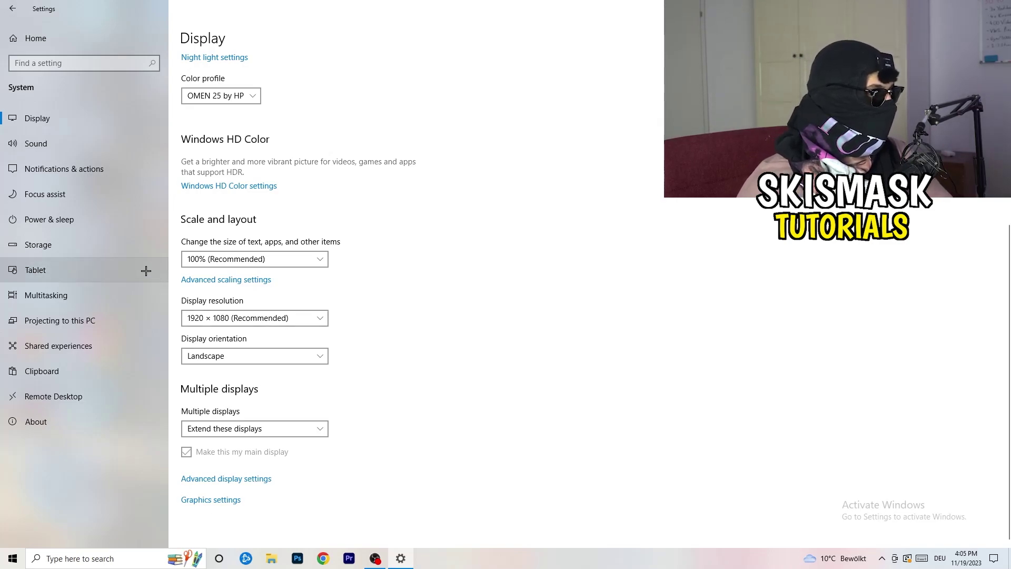
Examine the preferred and additional power plans in Power Options from the Power & sleep settings, and close Power Options.
{"action": "left_click", "coordinate": [79, 220]}
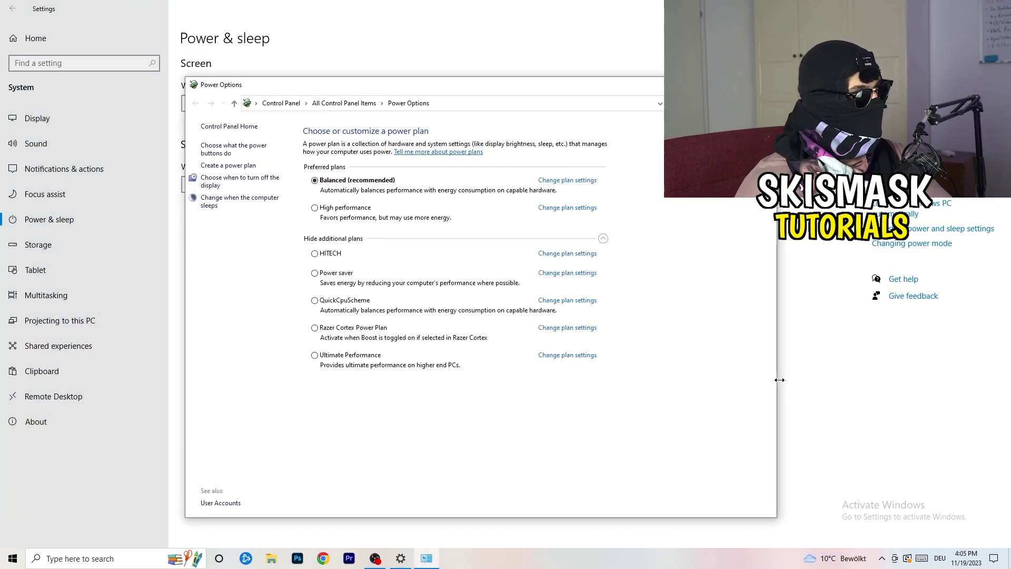
{"action": "left_click", "coordinate": [603, 239]}
{"action": "left_click", "coordinate": [603, 239]}
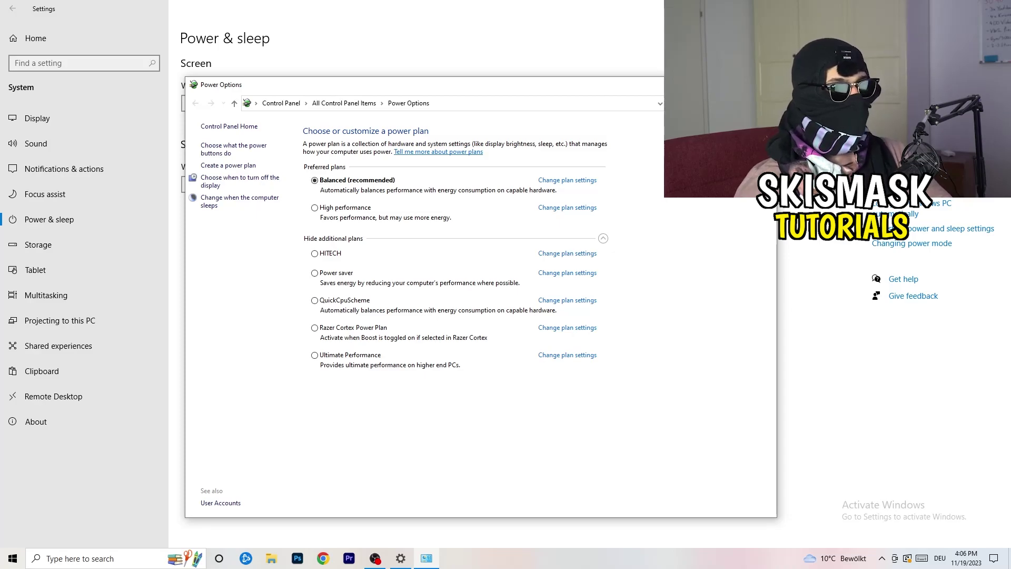
{"action": "key", "text": "alt+F4"}
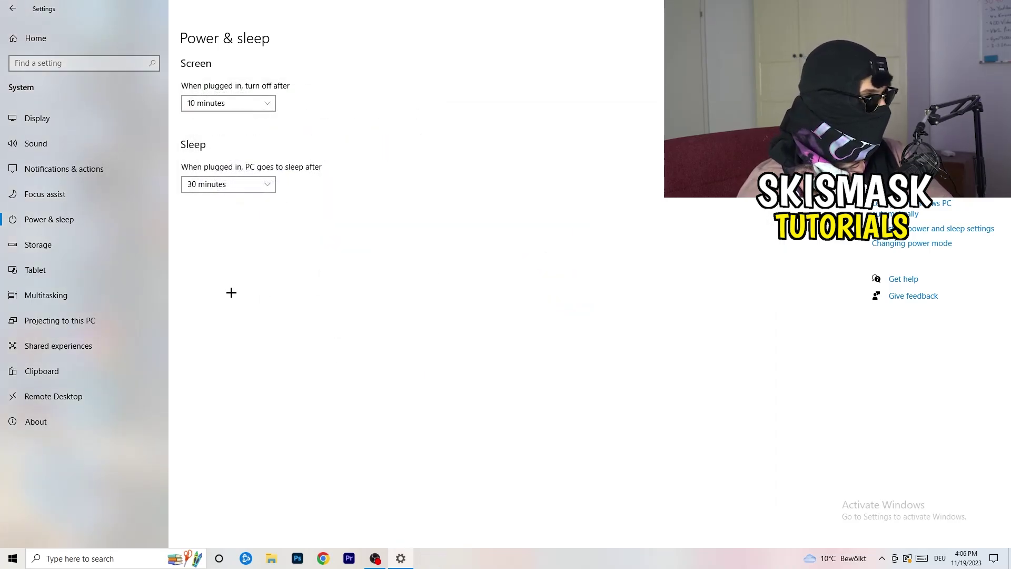
Configure Storage Sense in the Storage settings to delete temporary files that apps aren't using.
{"action": "left_click", "coordinate": [69, 251]}
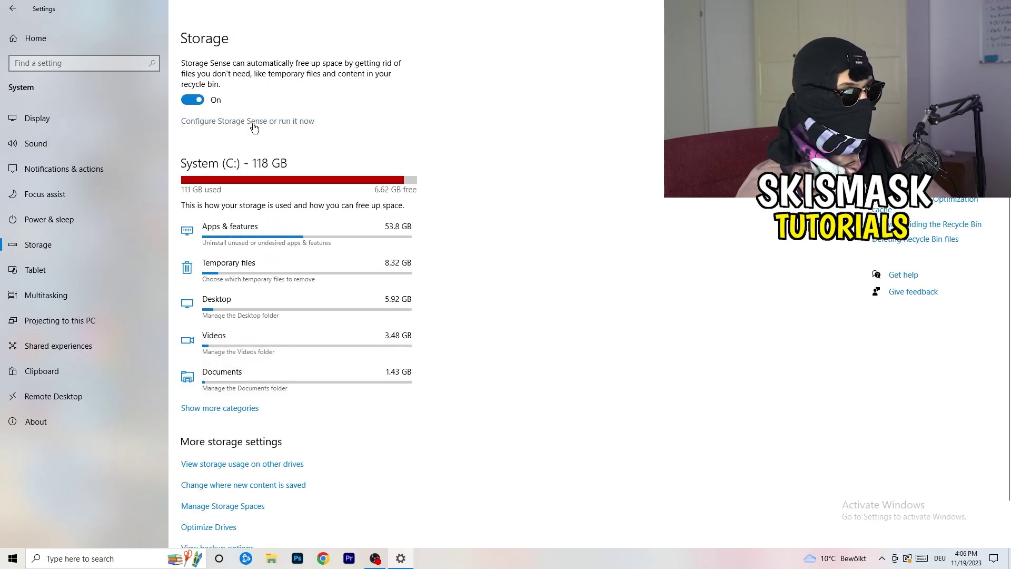
{"action": "left_click", "coordinate": [254, 122]}
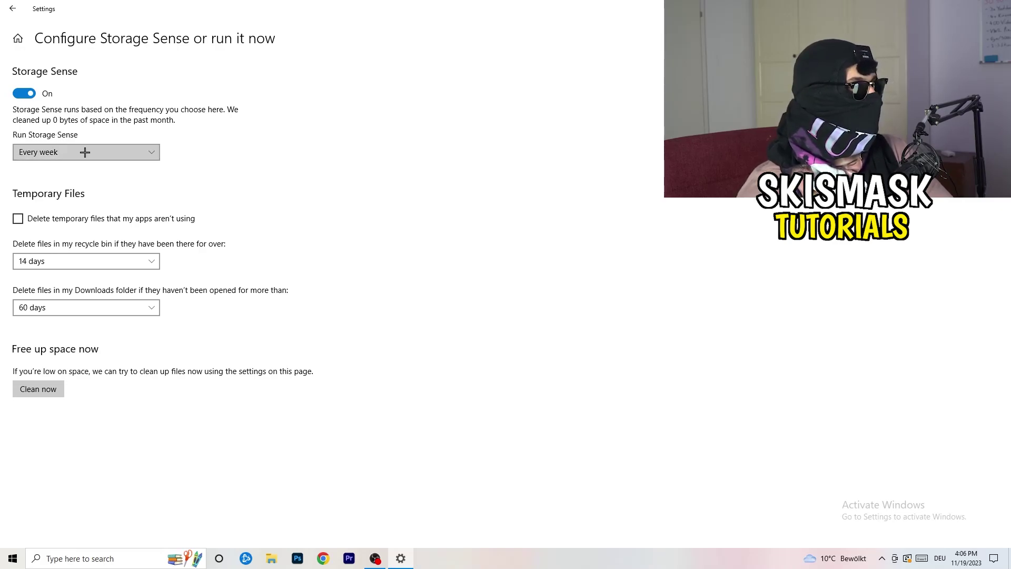
{"action": "left_click", "coordinate": [60, 220]}
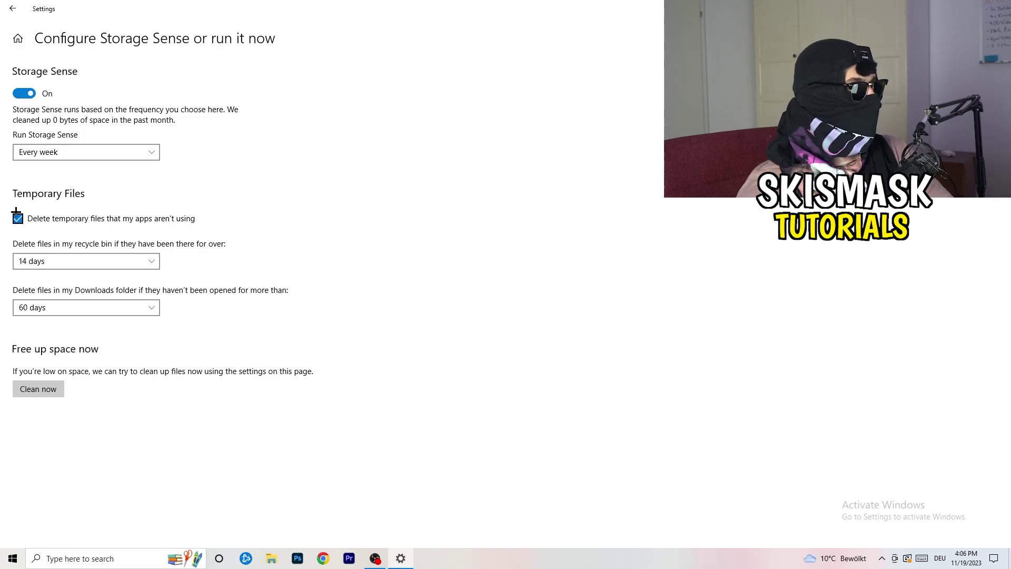
Examine the retention period choices for recycle bin files and unopened Downloads folder files in the Storage Sense configuration.
{"action": "left_click", "coordinate": [80, 262]}
{"action": "left_click", "coordinate": [301, 245]}
{"action": "left_click", "coordinate": [84, 261]}
{"action": "left_click", "coordinate": [239, 246]}
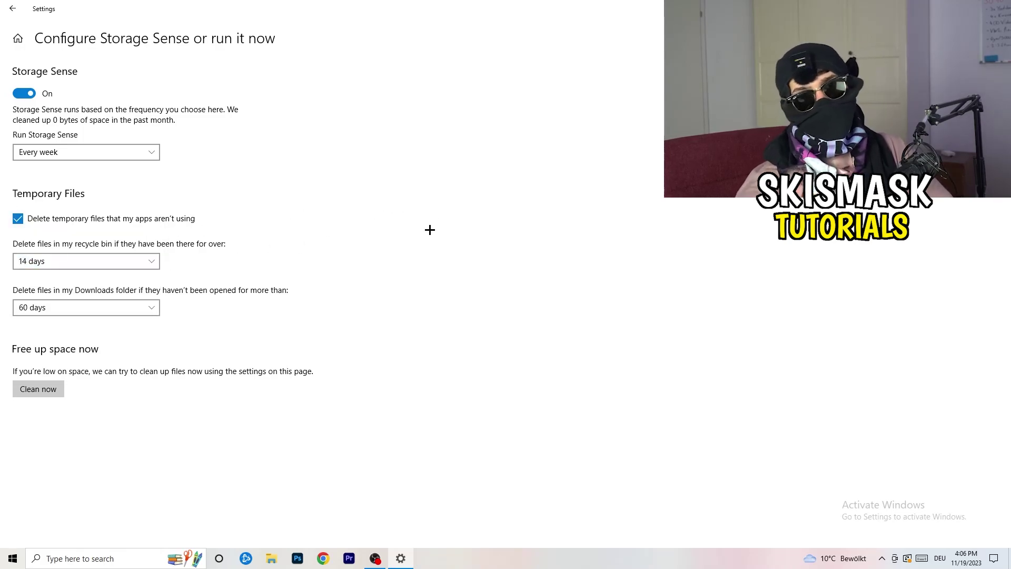
{"action": "left_click", "coordinate": [93, 308]}
{"action": "left_click", "coordinate": [397, 239]}
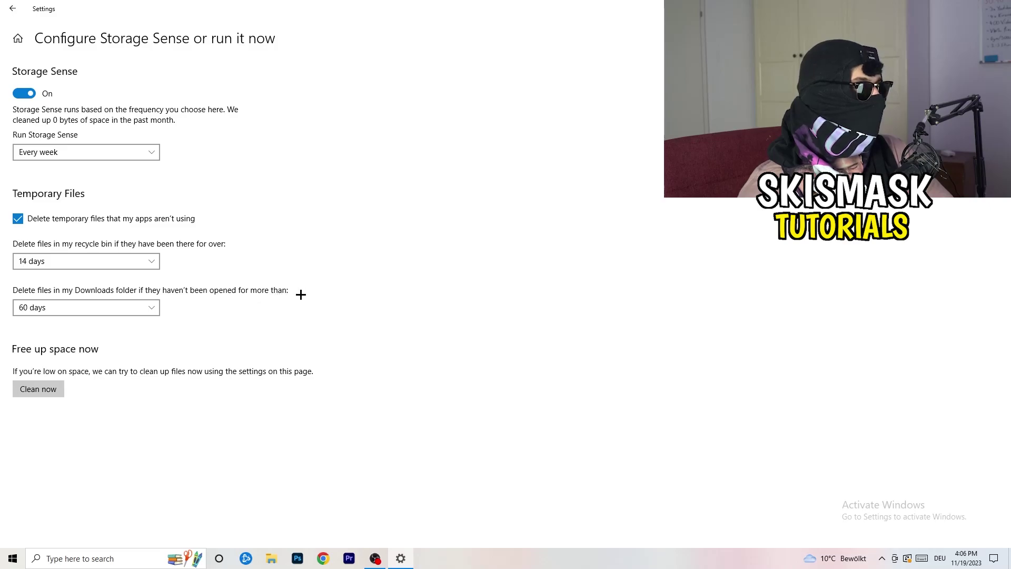
{"action": "left_click", "coordinate": [99, 316]}
{"action": "left_click", "coordinate": [144, 307]}
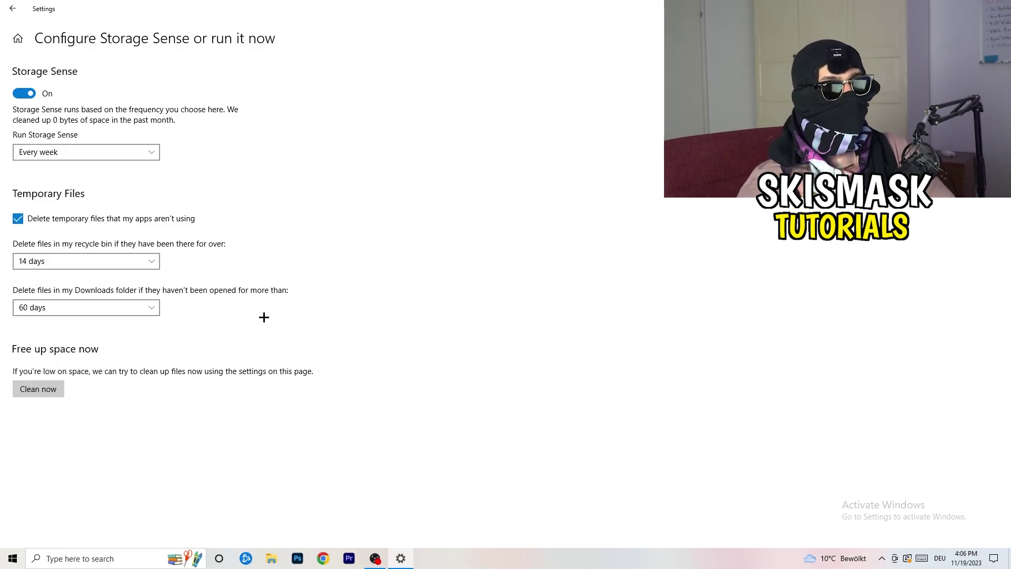
Leave the Storage settings, return to the Settings home page and open Update & Security.
{"action": "left_click", "coordinate": [12, 8]}
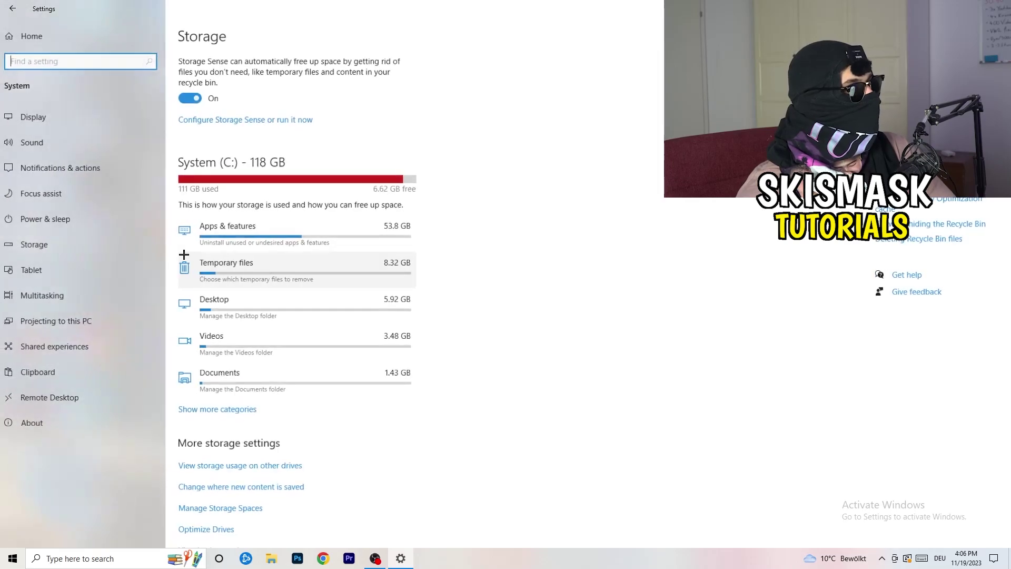
{"action": "left_click", "coordinate": [12, 8]}
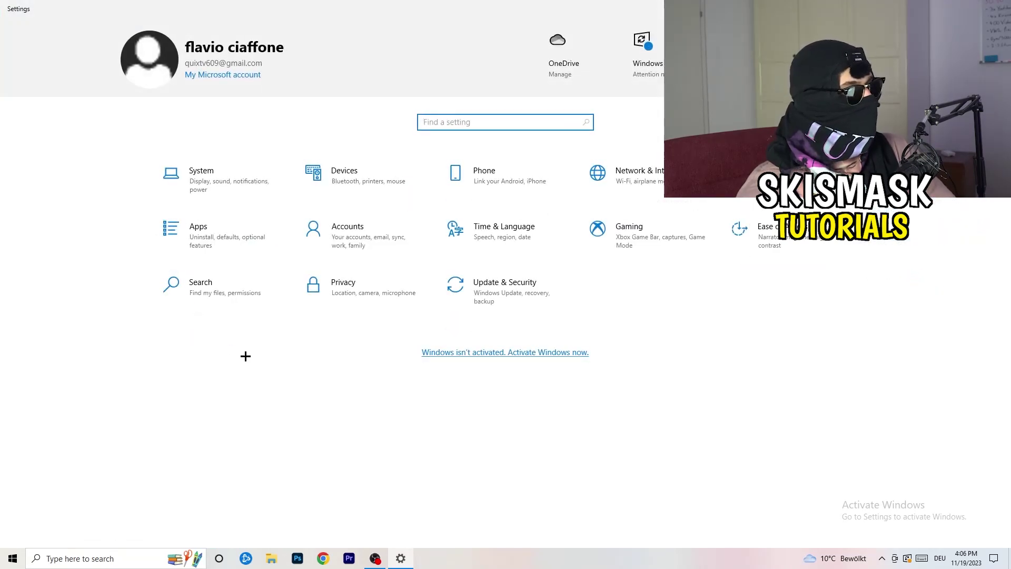
{"action": "left_click", "coordinate": [497, 296]}
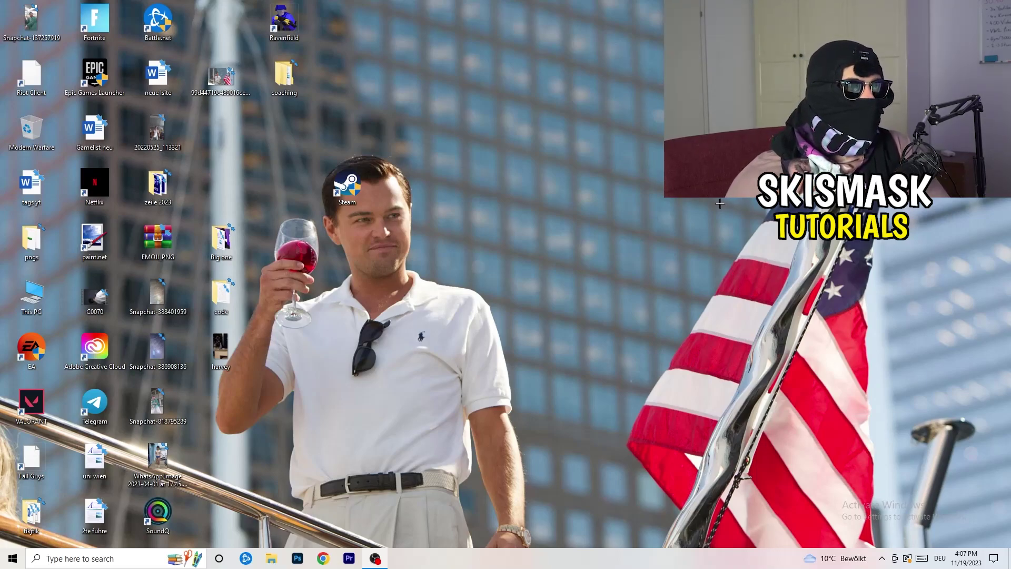
Open NVIDIA Control Panel from the desktop, examine the Adjust image settings with preview page, and close the program.
{"action": "right_click", "coordinate": [612, 222]}
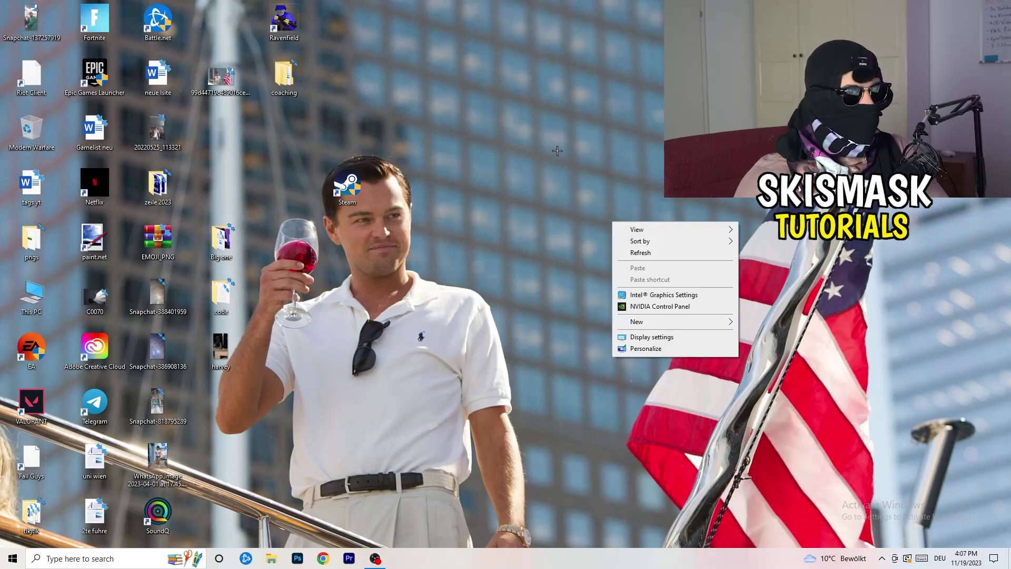
{"action": "left_click", "coordinate": [674, 308]}
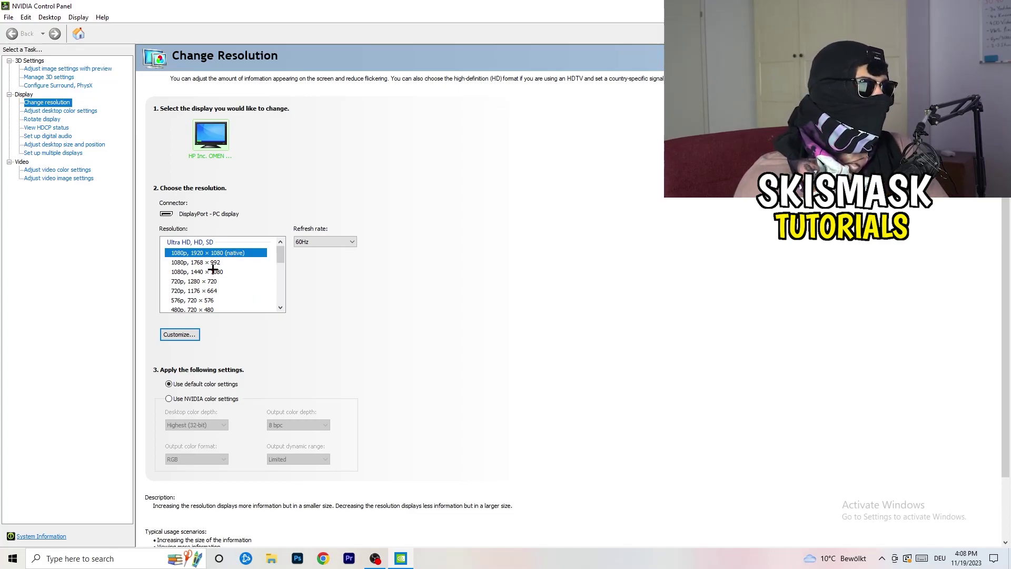
{"action": "left_click", "coordinate": [53, 71]}
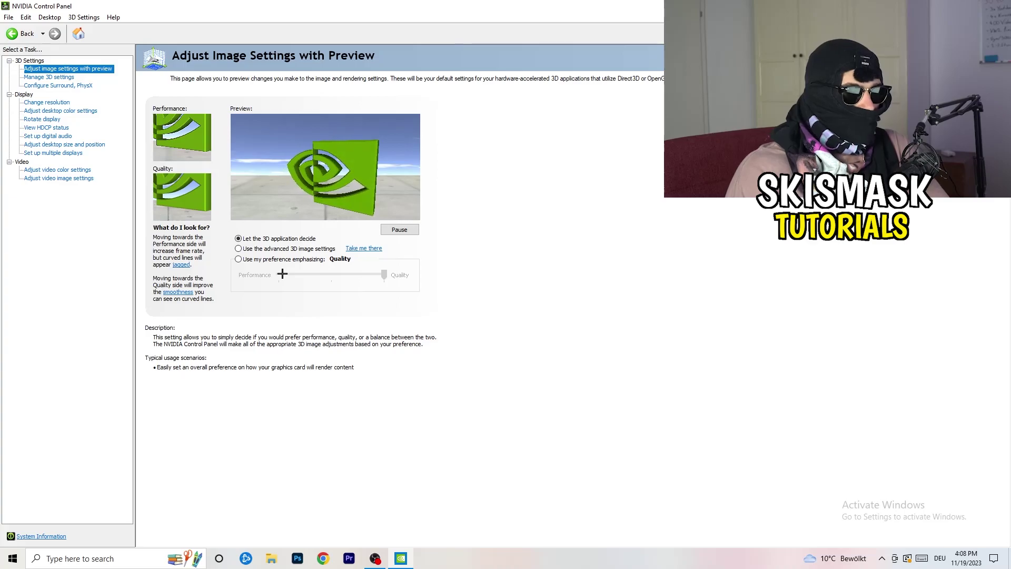
{"action": "key", "text": "alt+F4"}
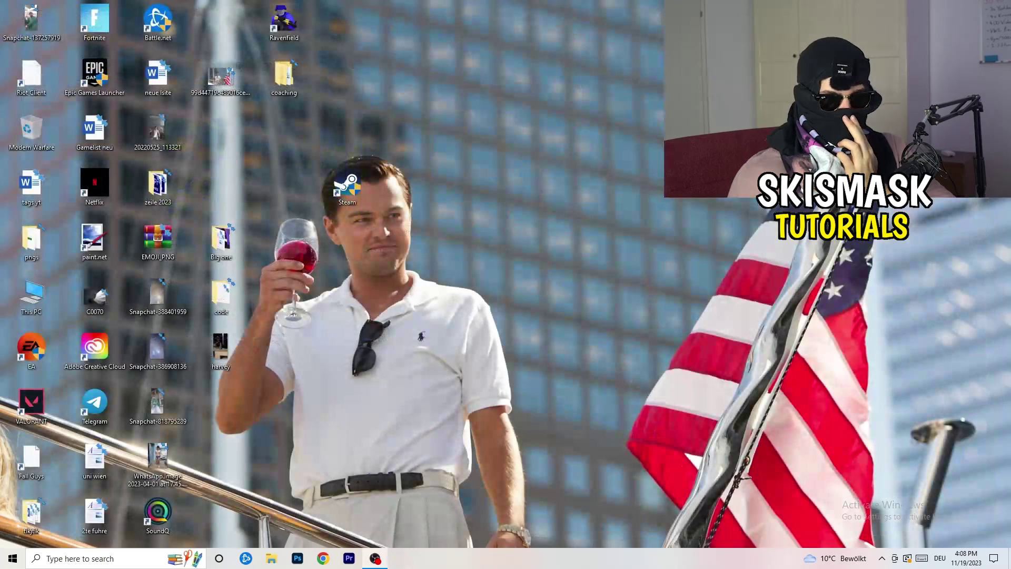